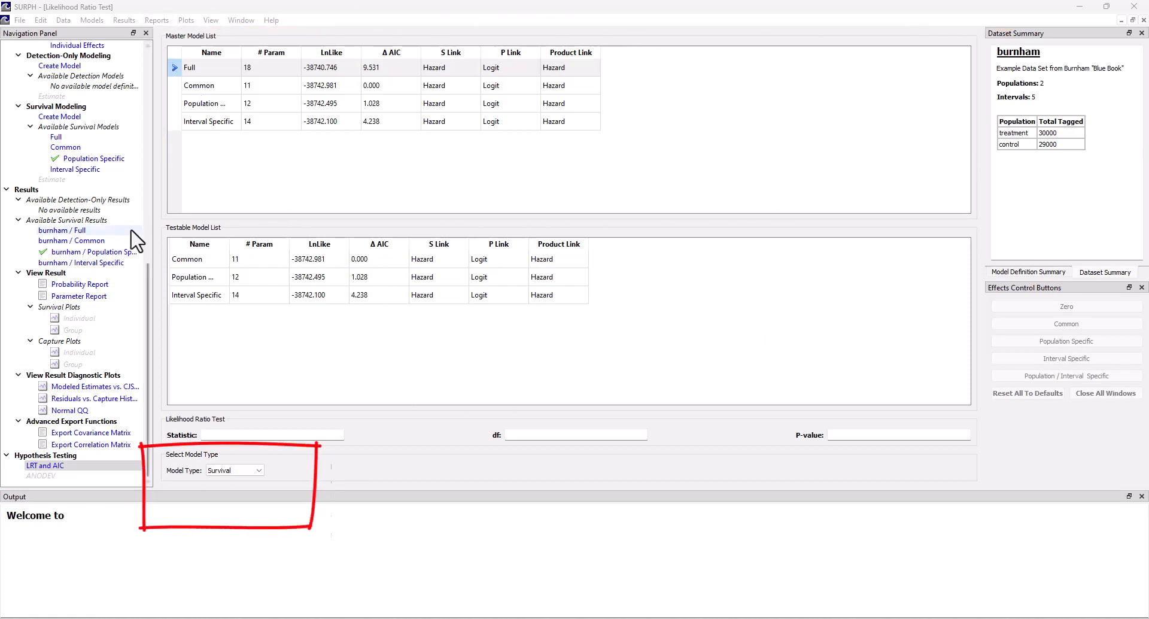
# - Run the likelihood ratio test of the Common model against the Full model, with Survival as the model type
pyautogui.click(231, 470)
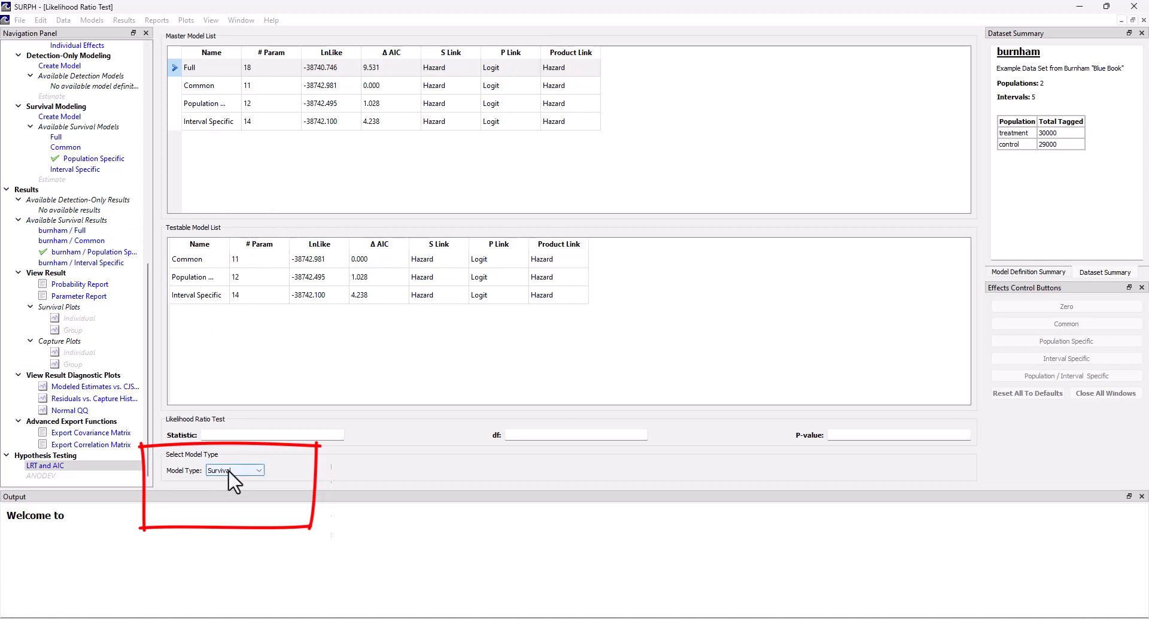
pyautogui.click(231, 470)
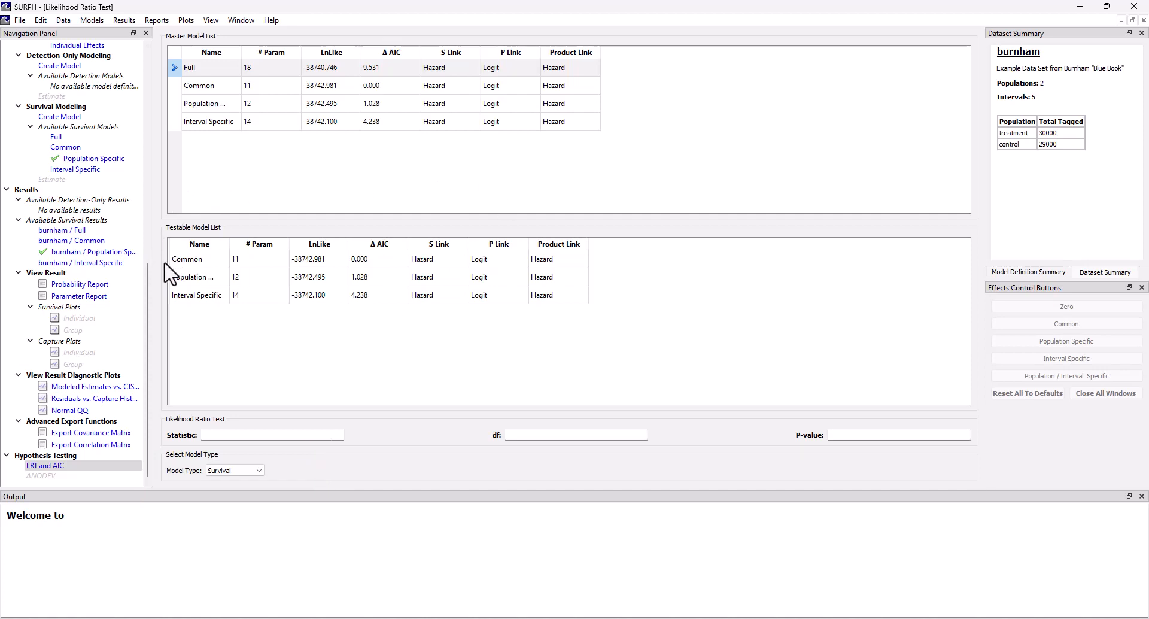
pyautogui.click(187, 262)
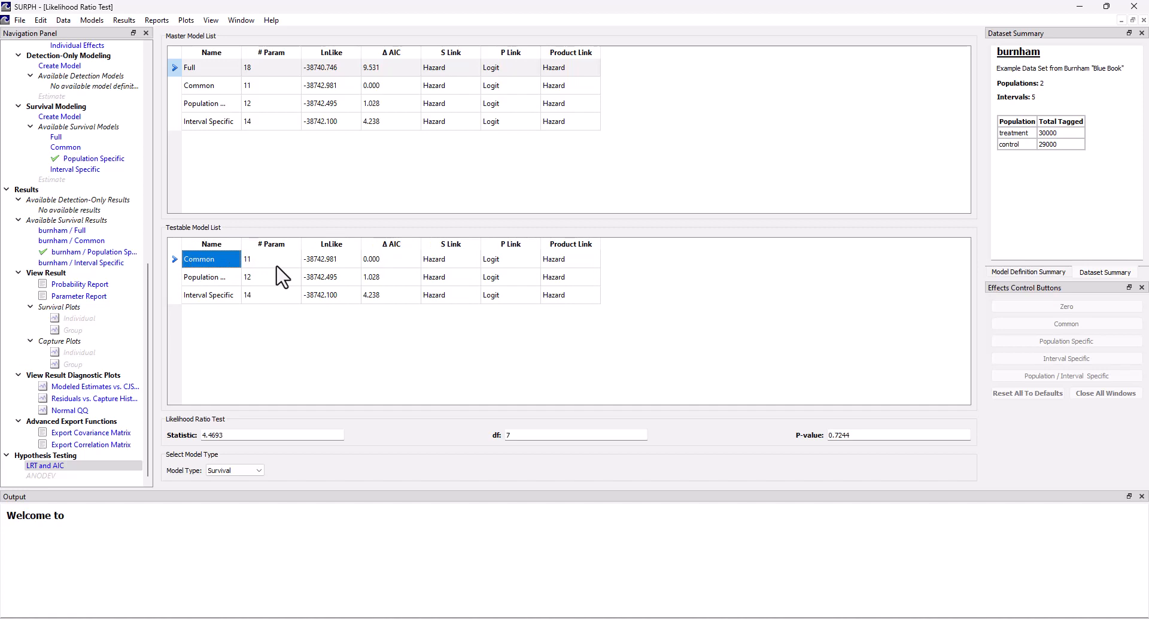
# - Review the testable models for the Common, Population Specific and Interval Specific master models, then retest Common against Full
pyautogui.click(181, 91)
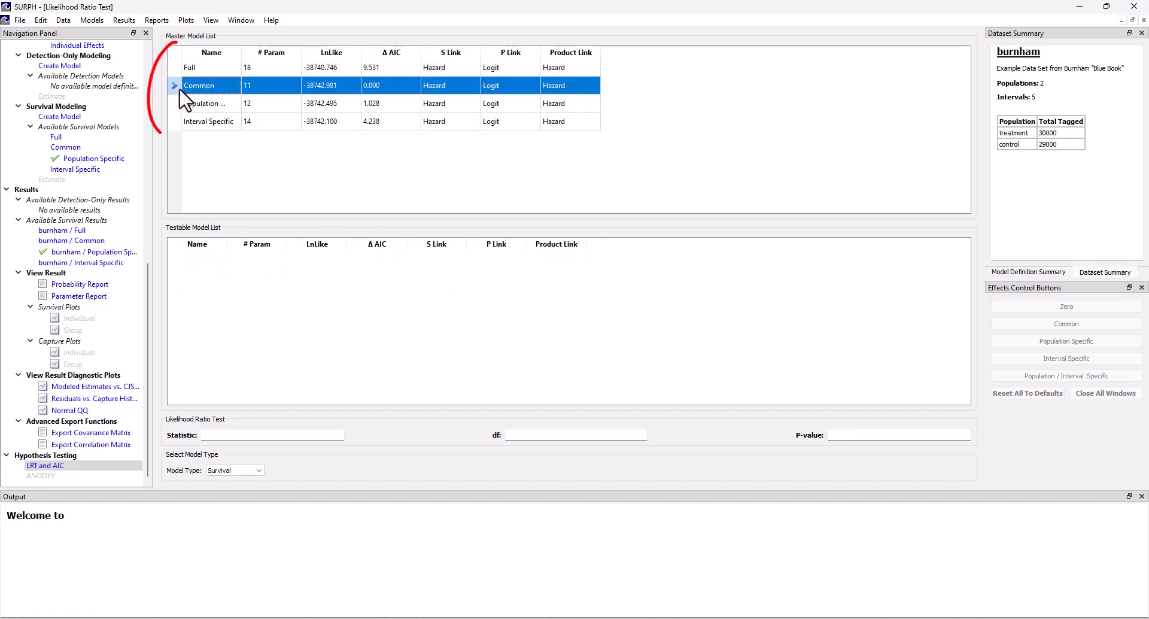
pyautogui.click(178, 104)
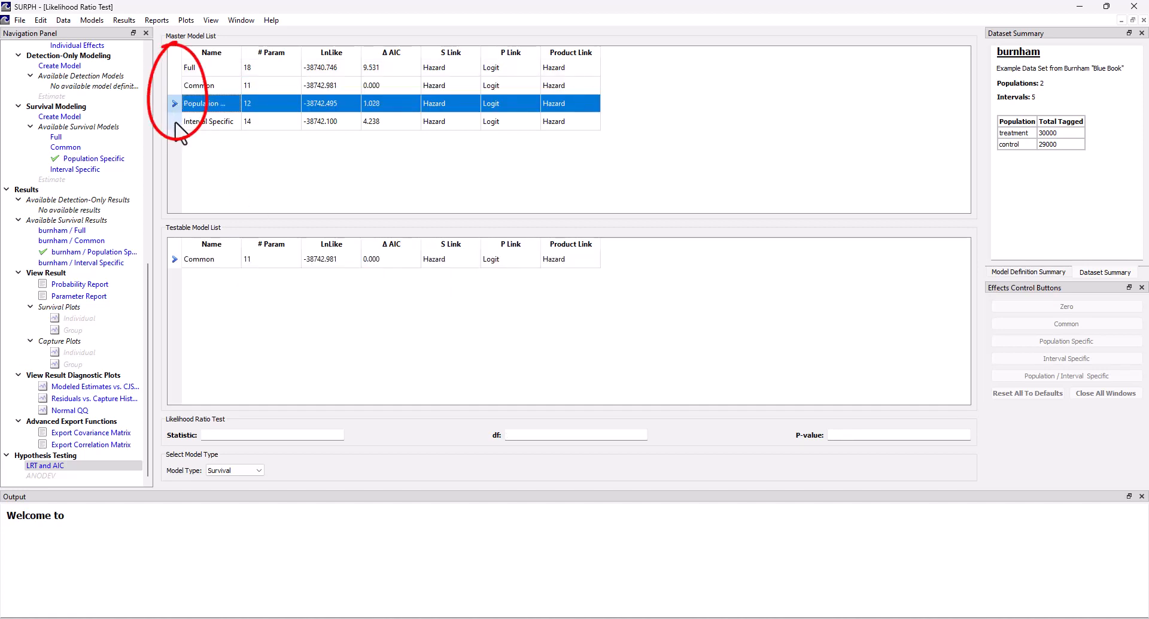
pyautogui.click(176, 123)
pyautogui.click(177, 70)
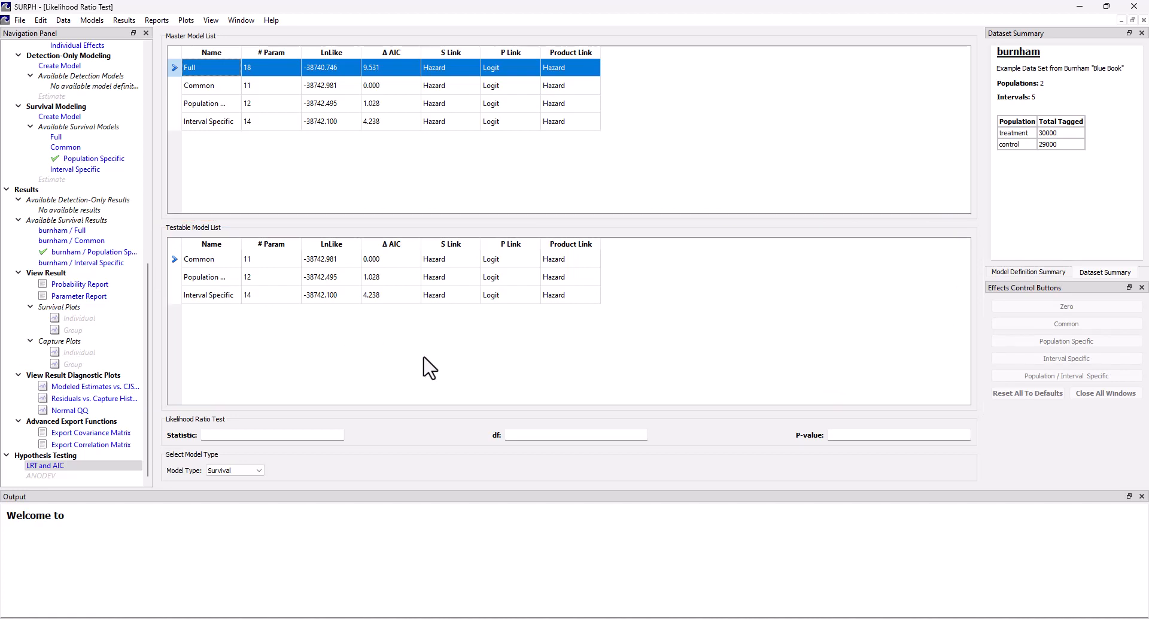
pyautogui.click(198, 259)
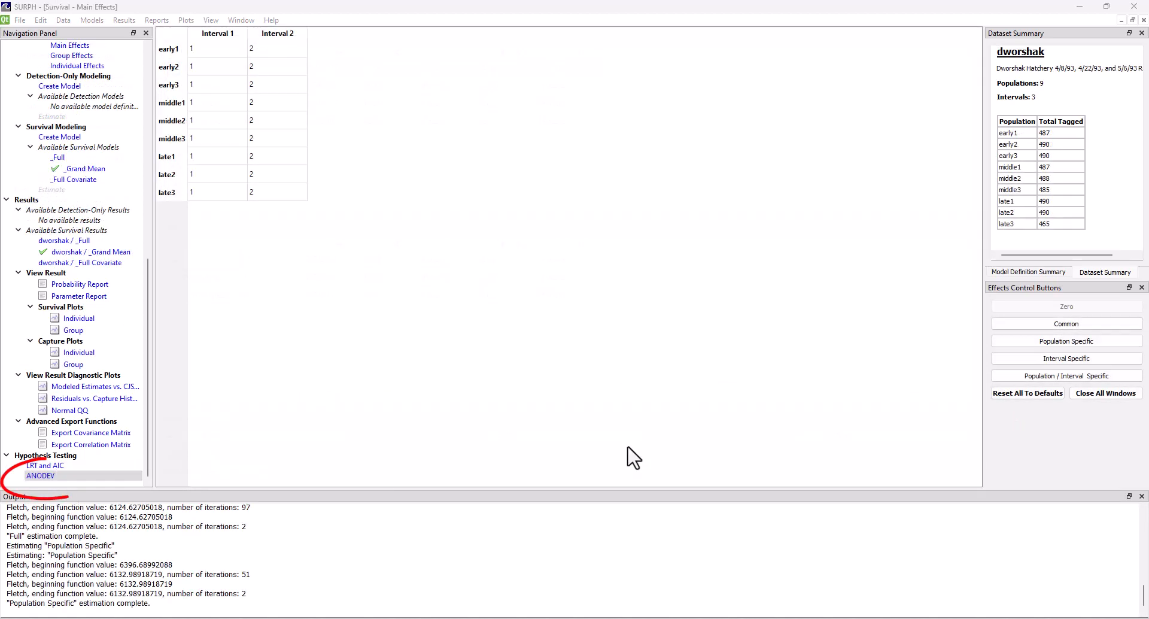
# - Run an analysis of deviance on the dworshak data with the default ANODEV setup
pyautogui.click(40, 476)
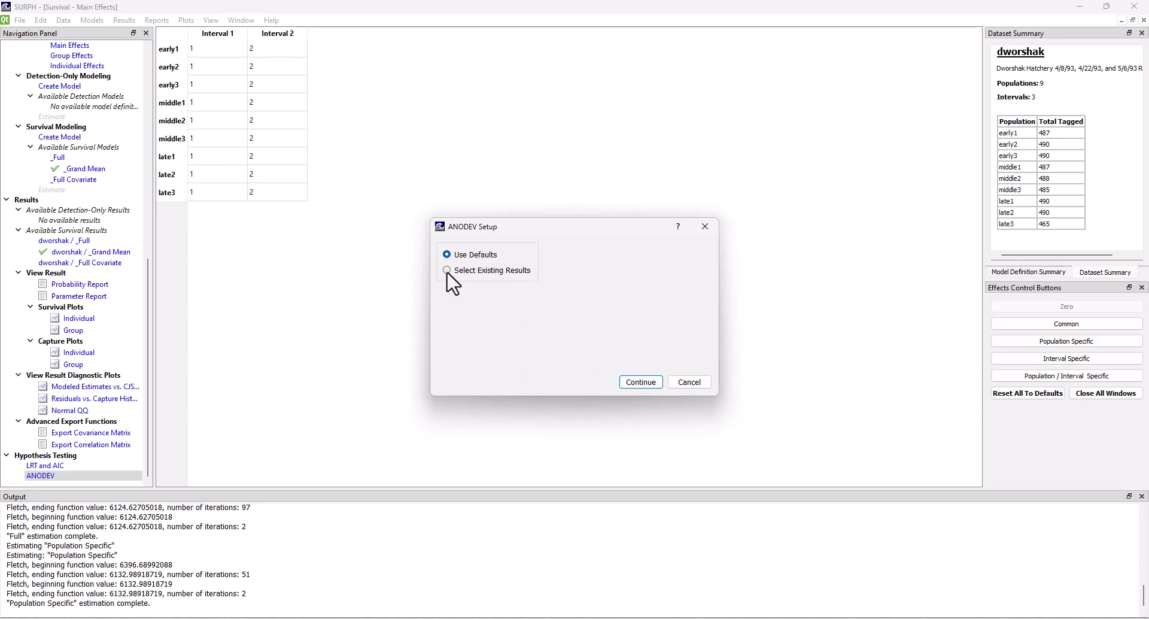
pyautogui.click(640, 382)
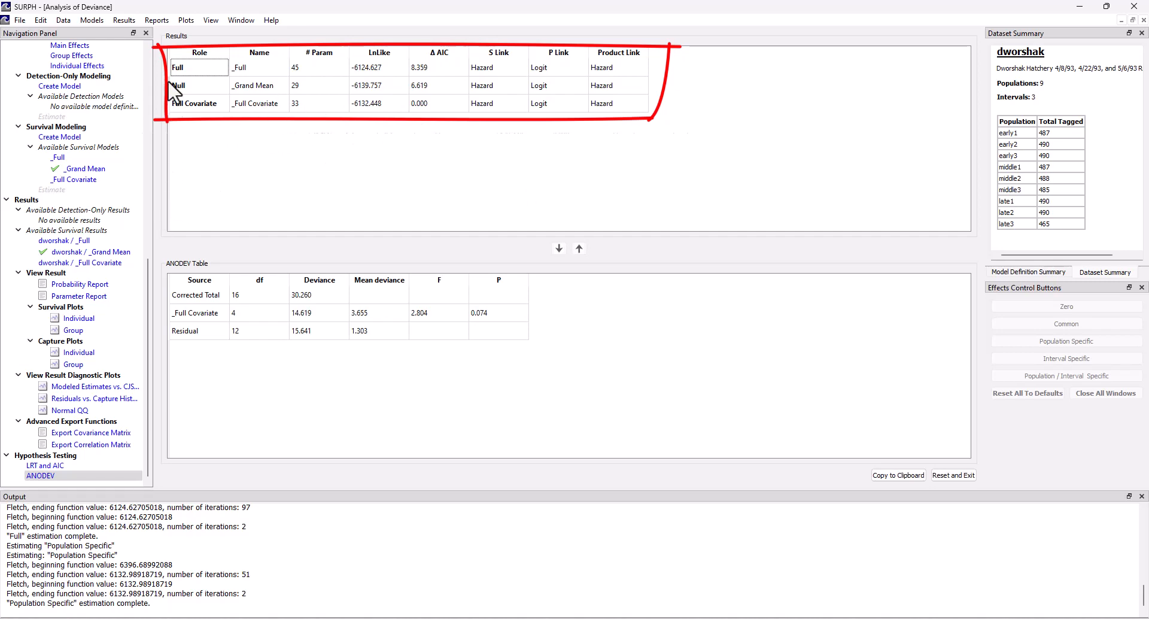
pyautogui.click(199, 76)
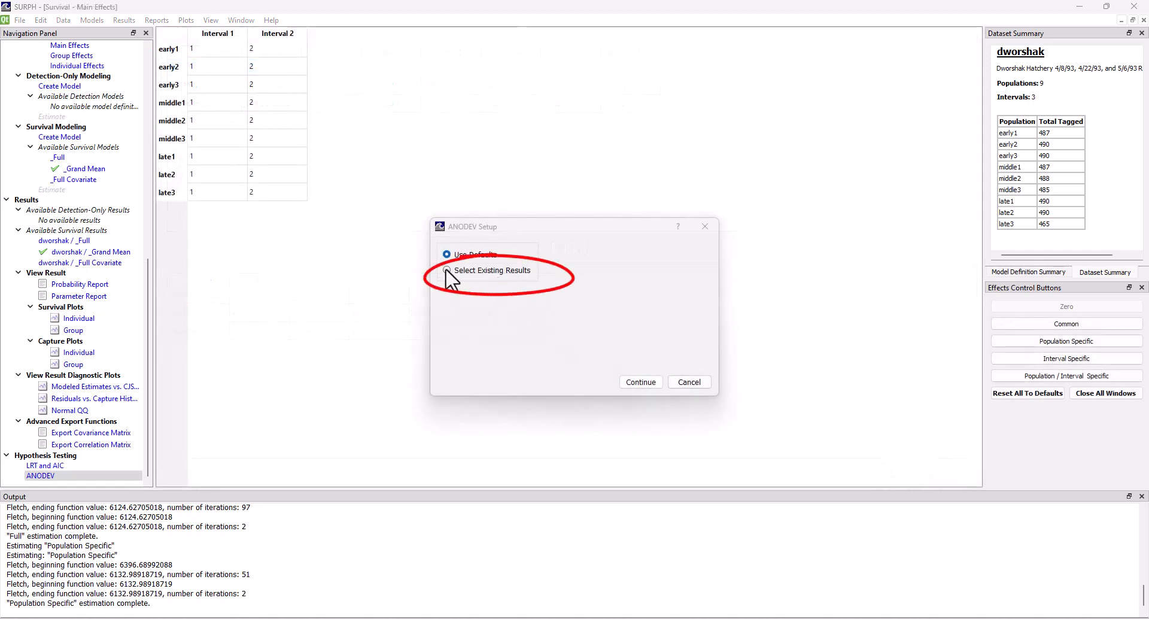
# - Run ANODEV on existing results, using _Grand Mean as the null result and _Full Covariate as the full covariate result
pyautogui.click(447, 270)
pyautogui.click(546, 297)
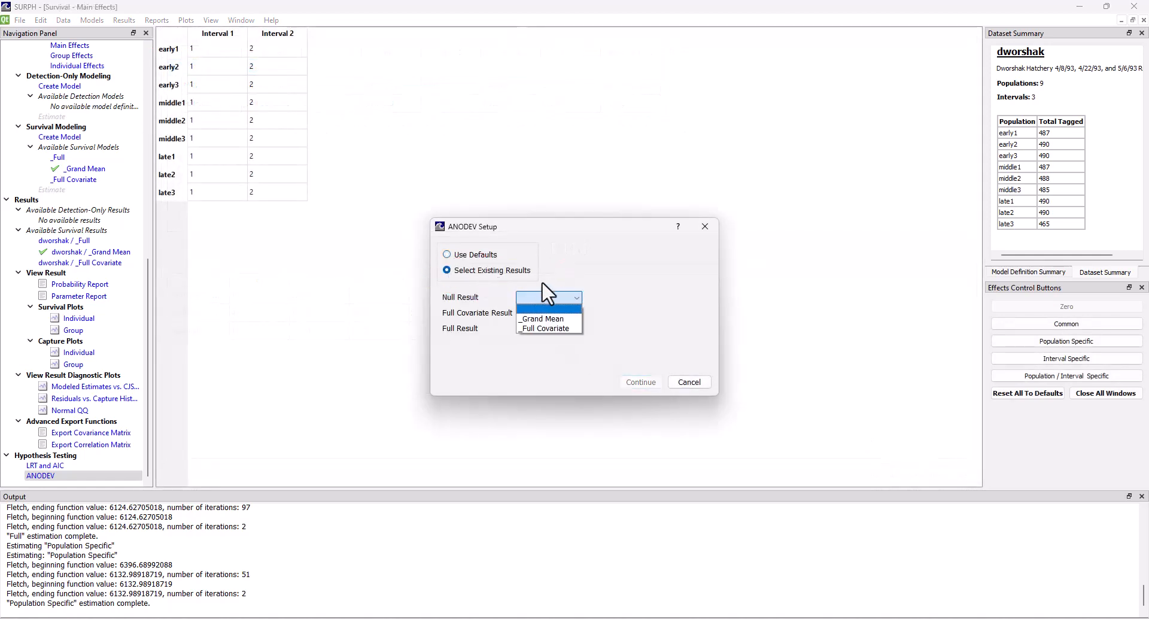
pyautogui.click(549, 319)
pyautogui.click(548, 316)
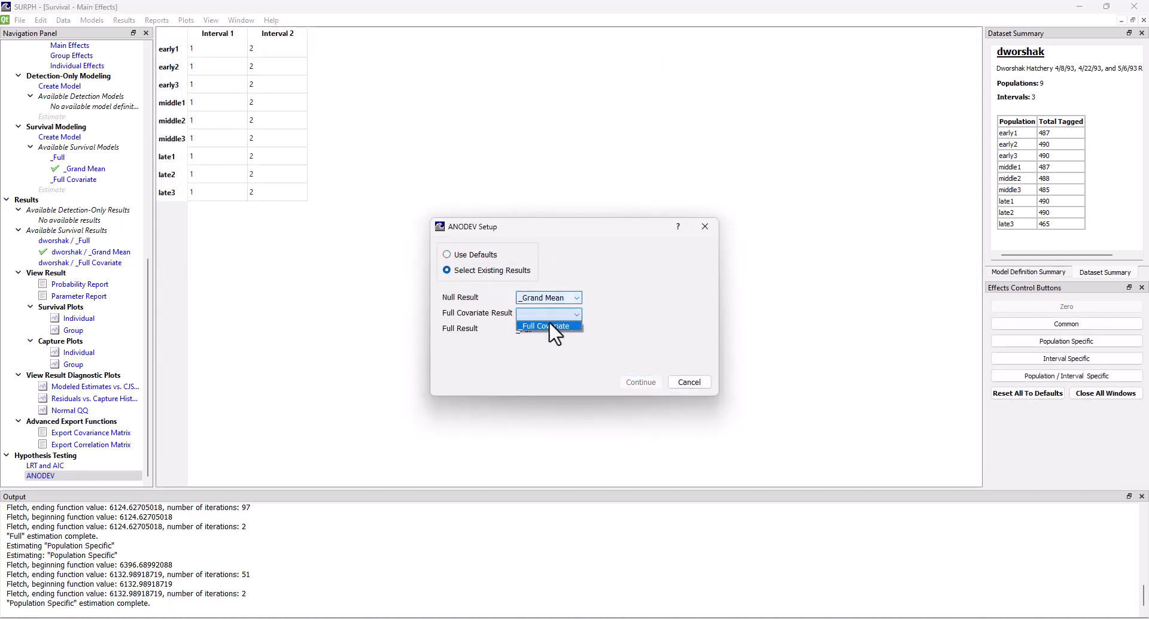
pyautogui.click(548, 327)
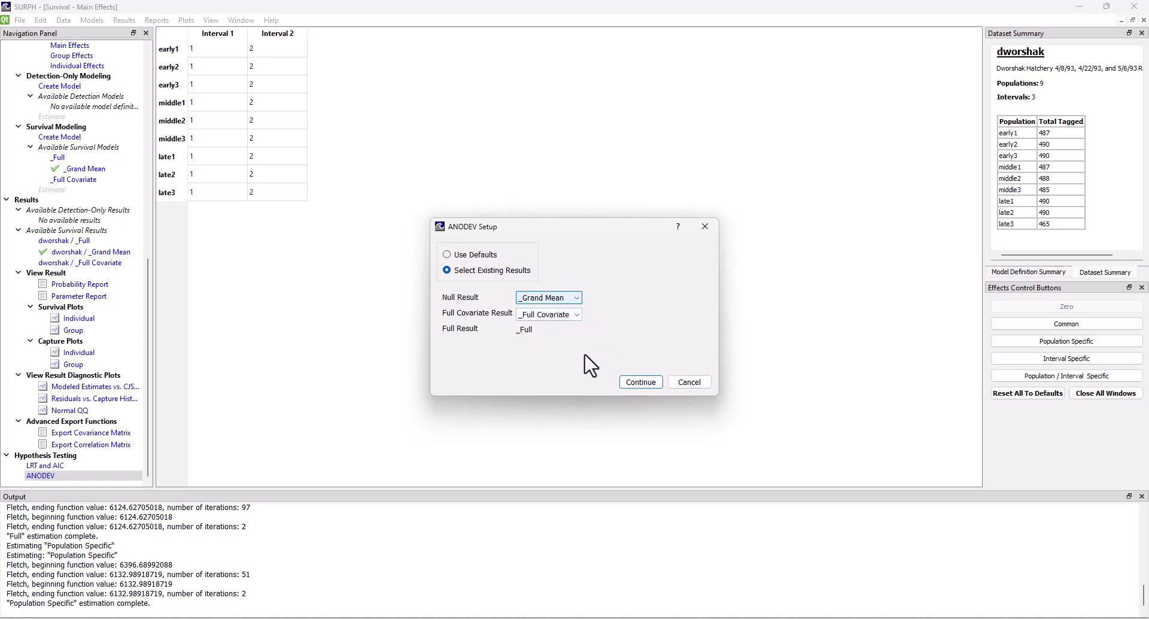
pyautogui.click(641, 383)
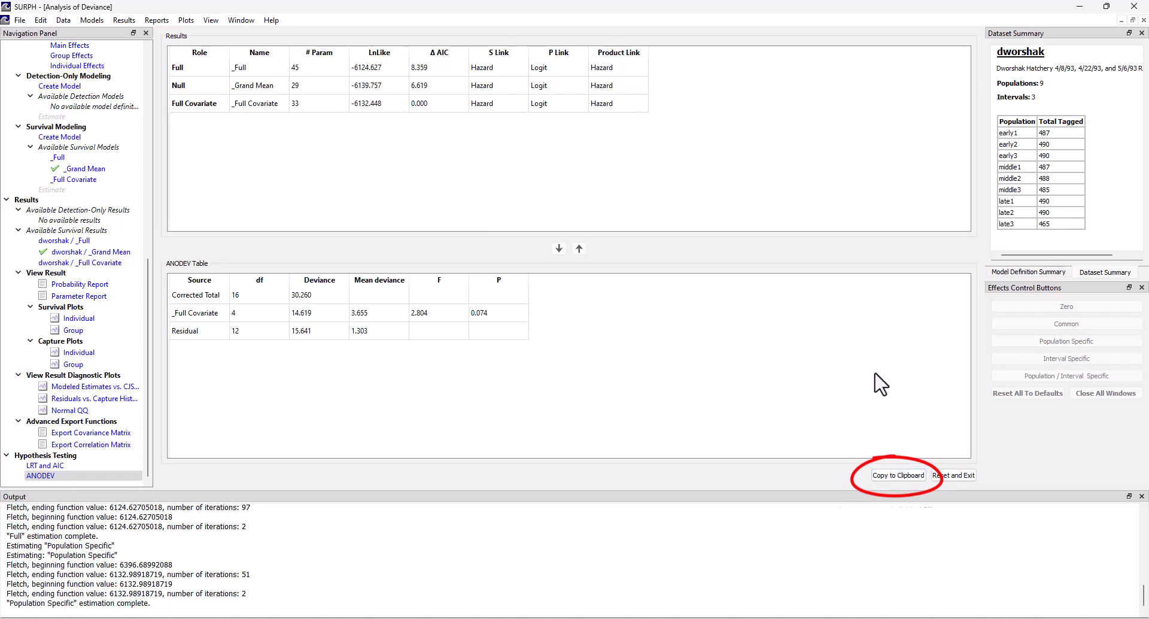
# - Reset and exit the analysis of deviance, and start ANODEV again
pyautogui.click(947, 476)
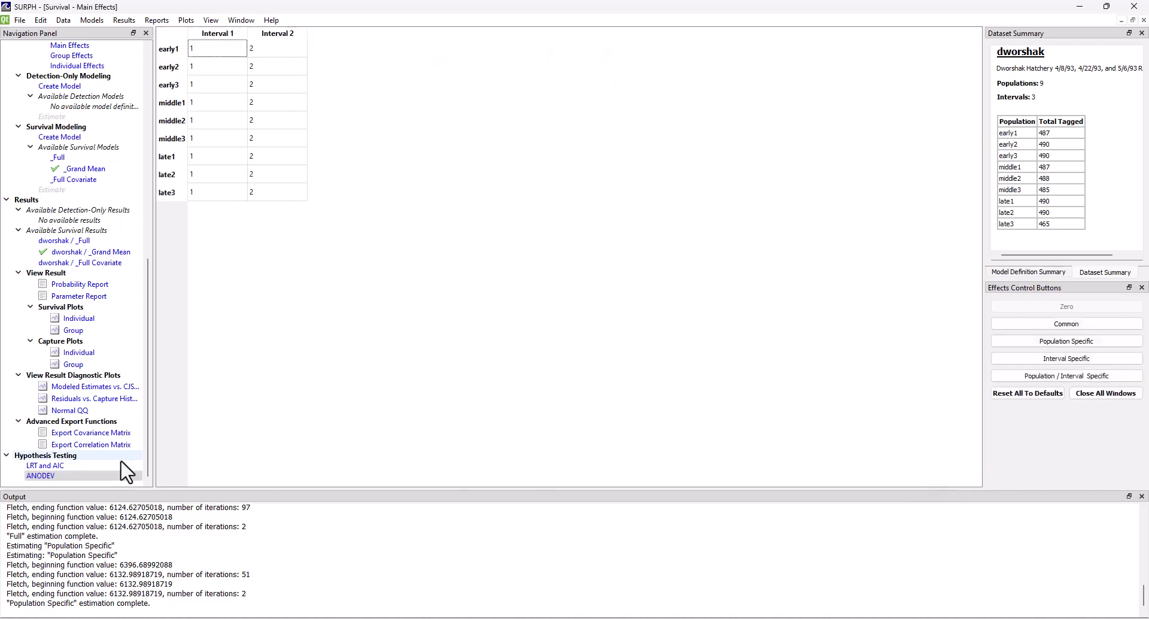
pyautogui.click(58, 477)
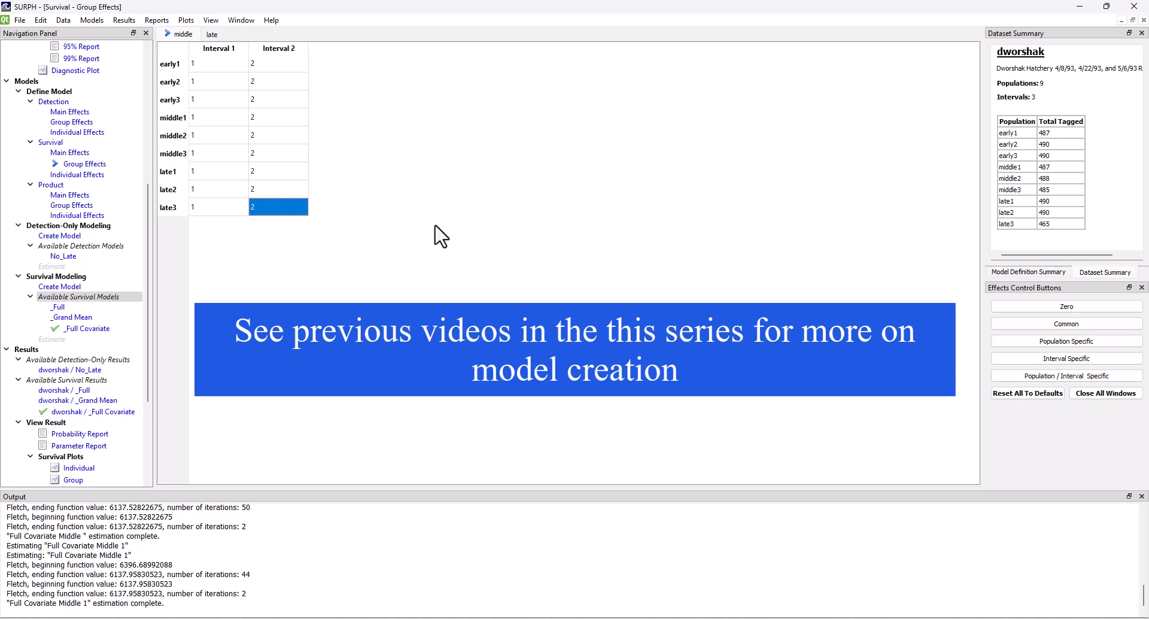
# - Set every late survival group effect to 0 in both intervals and create a detection-only model named Full Covariate Middle
pyautogui.click(212, 36)
pyautogui.click(212, 65)
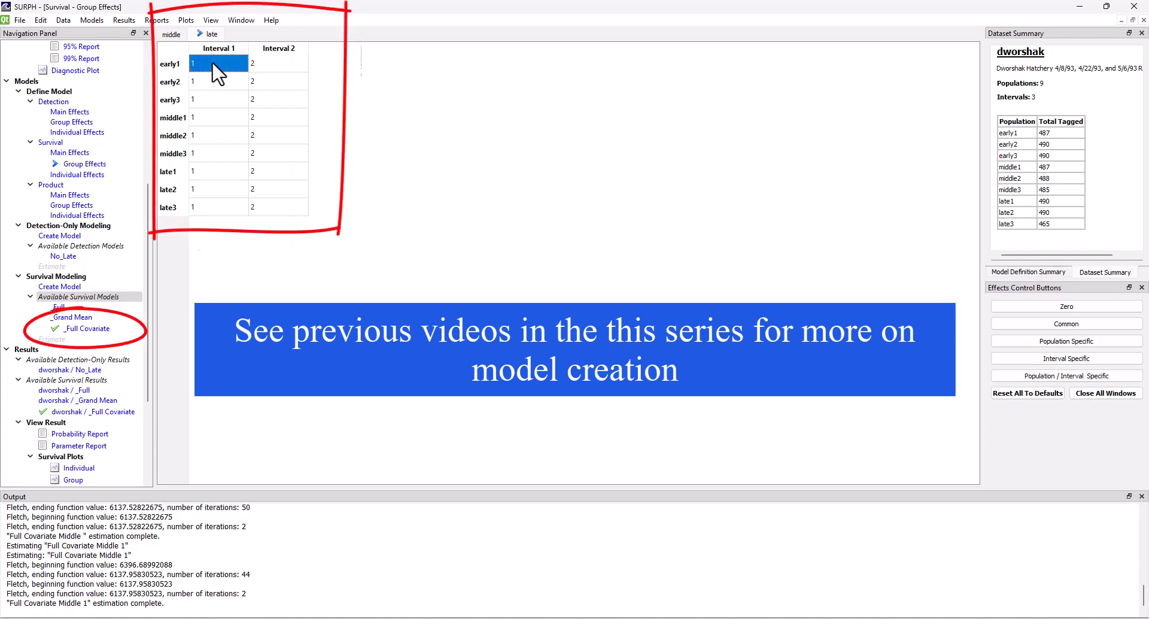
pyautogui.write('0')
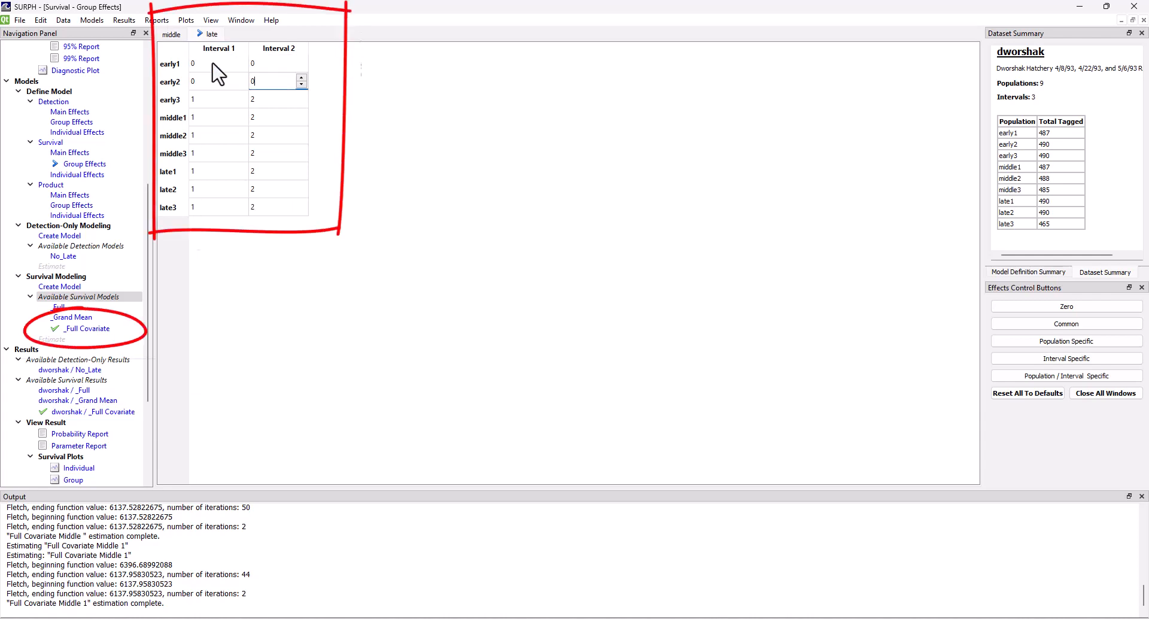
pyautogui.write('\t0\t0\t0\t0\t0\t0\t0\t0\t0\t0\t0\t0')
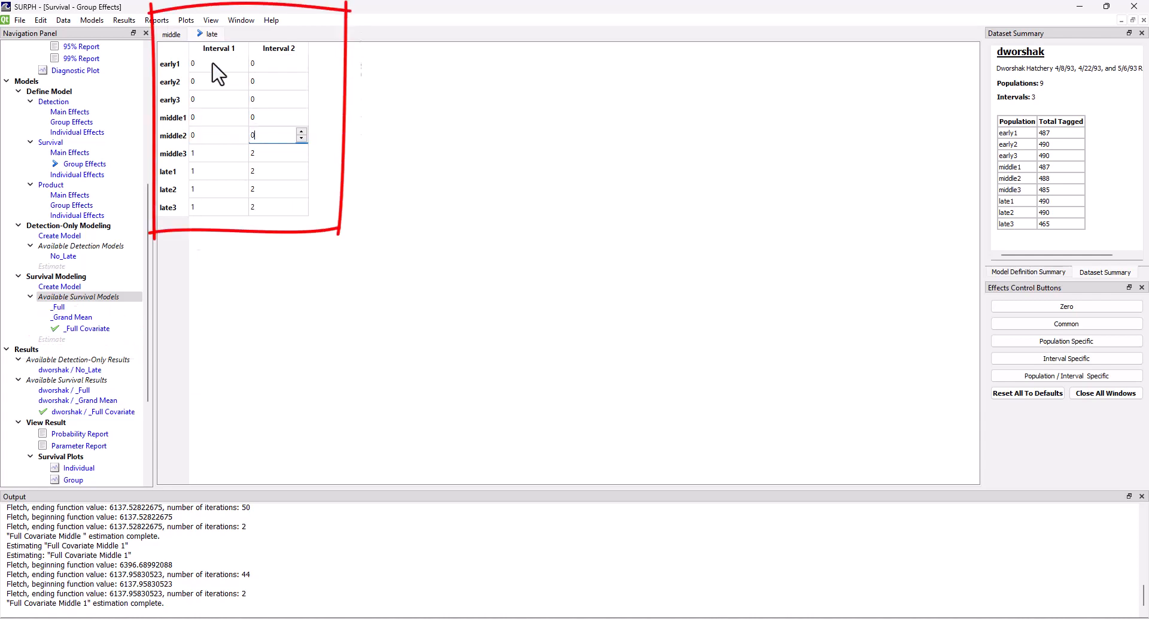
pyautogui.write('\t0\t0\t0\t0\t0')
pyautogui.click(59, 235)
pyautogui.write('Fu')
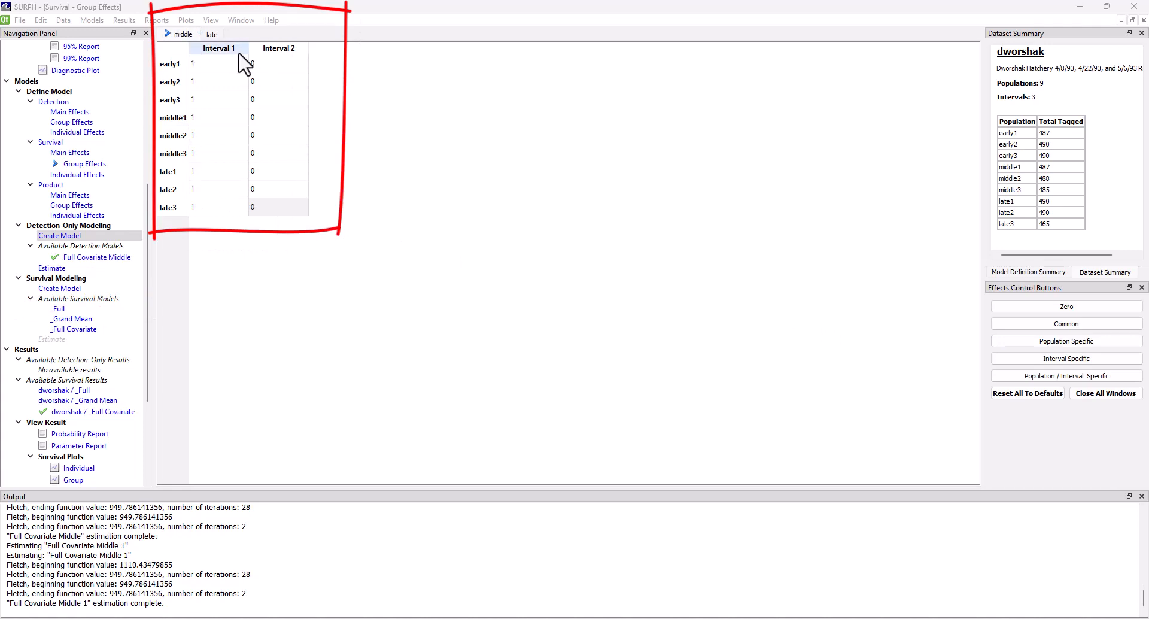
# - Create a survival model named Full Covariate Middle 1 from the current group effects and estimate it
pyautogui.click(94, 287)
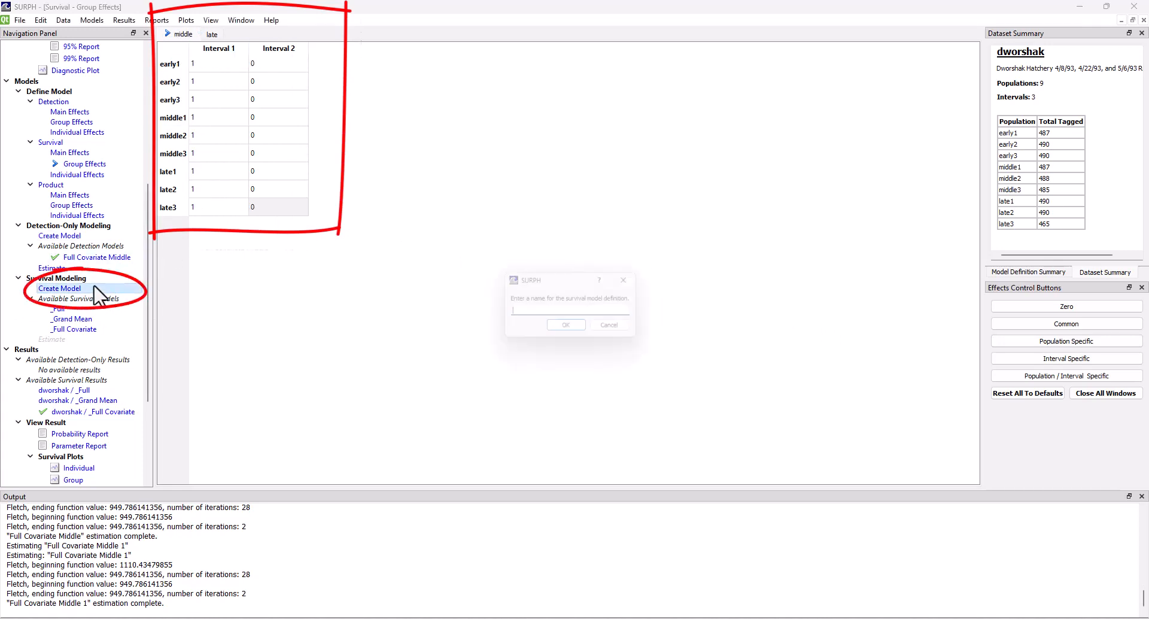
pyautogui.press('Return')
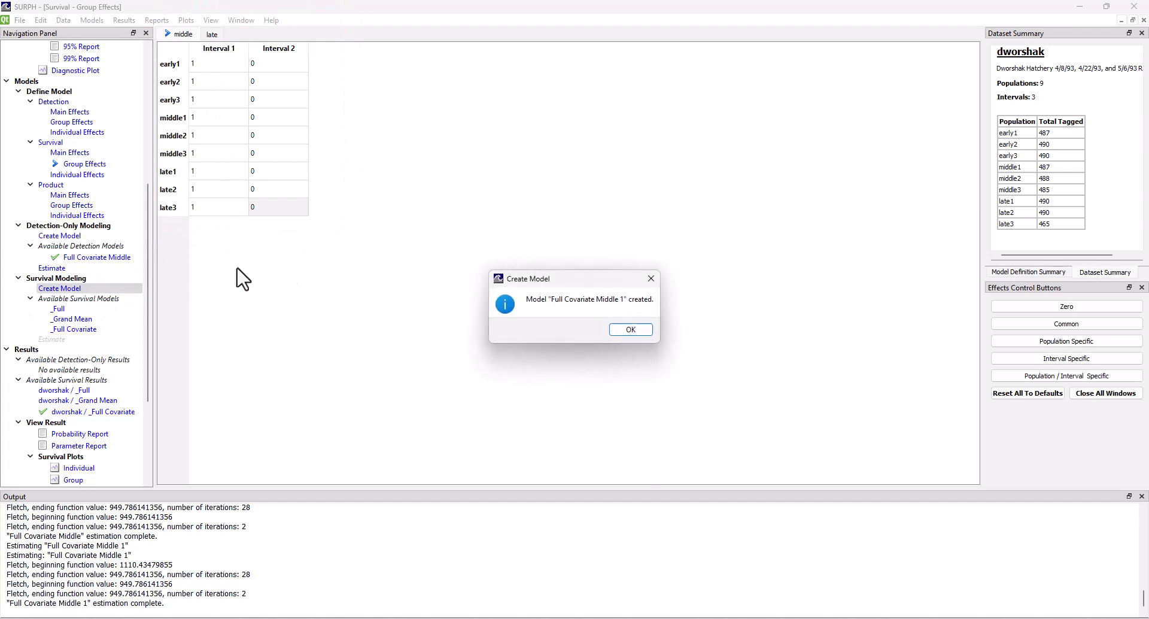
pyautogui.click(626, 331)
pyautogui.click(53, 349)
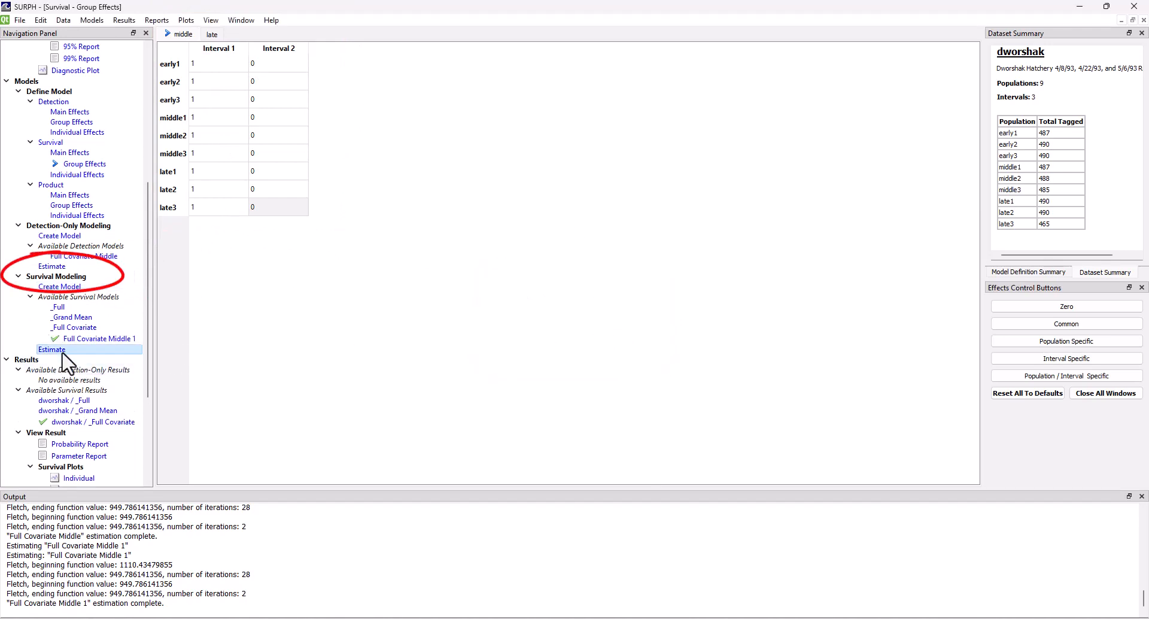
pyautogui.click(599, 330)
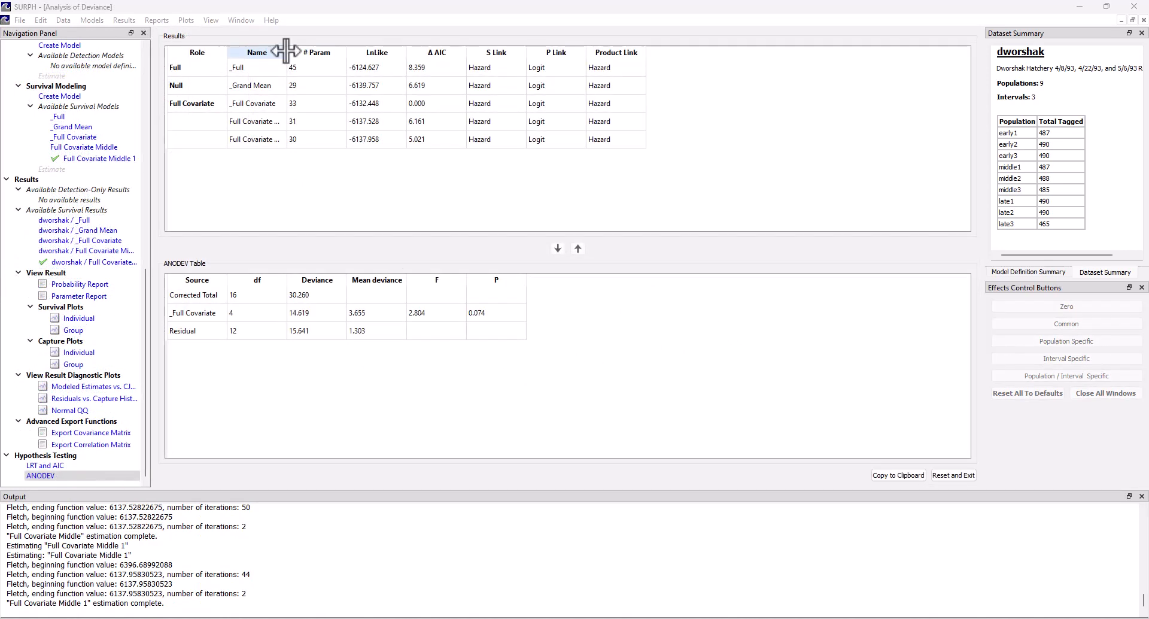
# - Add the Full Covariate Middle and Full Covariate Middle 1 results to the ANODEV table, widening the Name and Source columns
pyautogui.moveTo(287, 52); pyautogui.dragTo(366, 52)
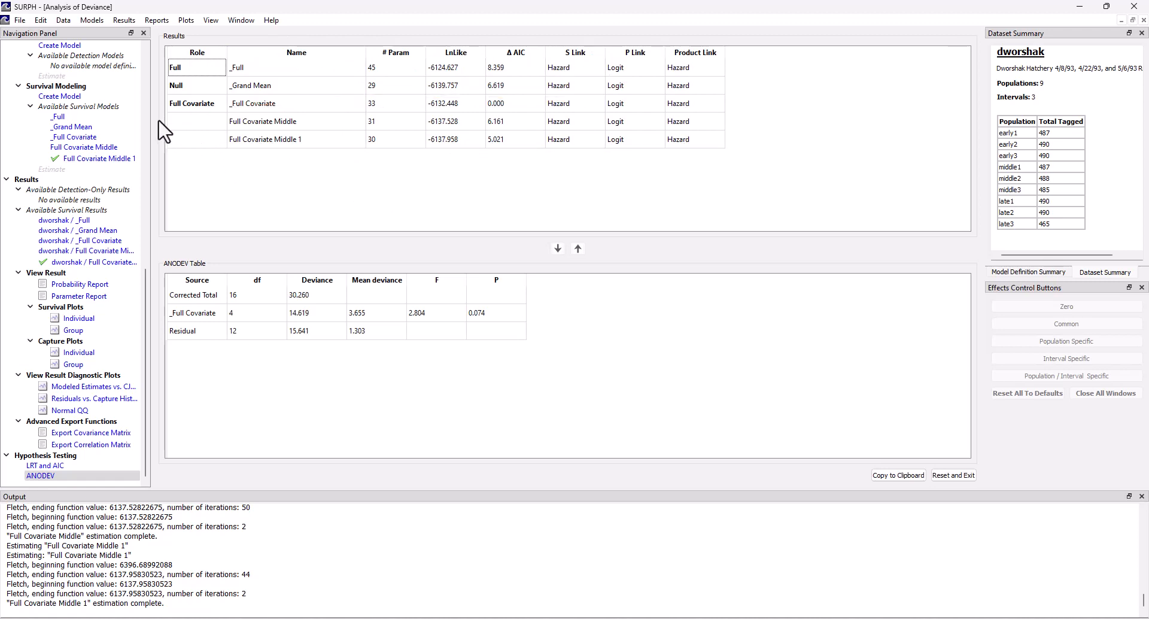
pyautogui.click(189, 124)
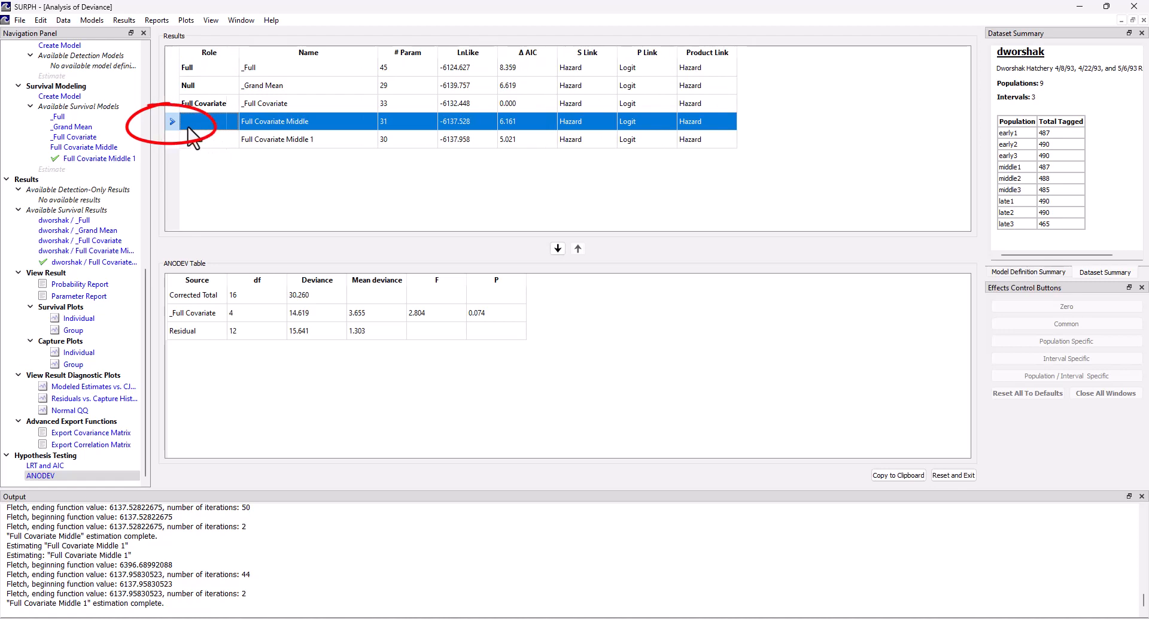
pyautogui.click(558, 248)
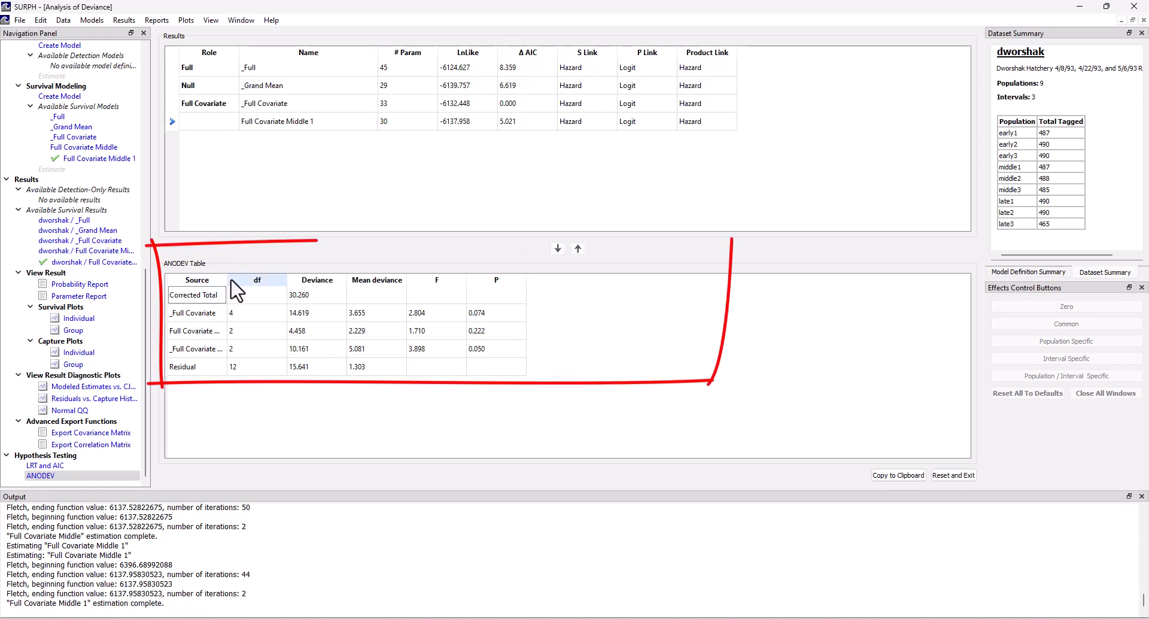
pyautogui.moveTo(228, 279); pyautogui.dragTo(395, 278)
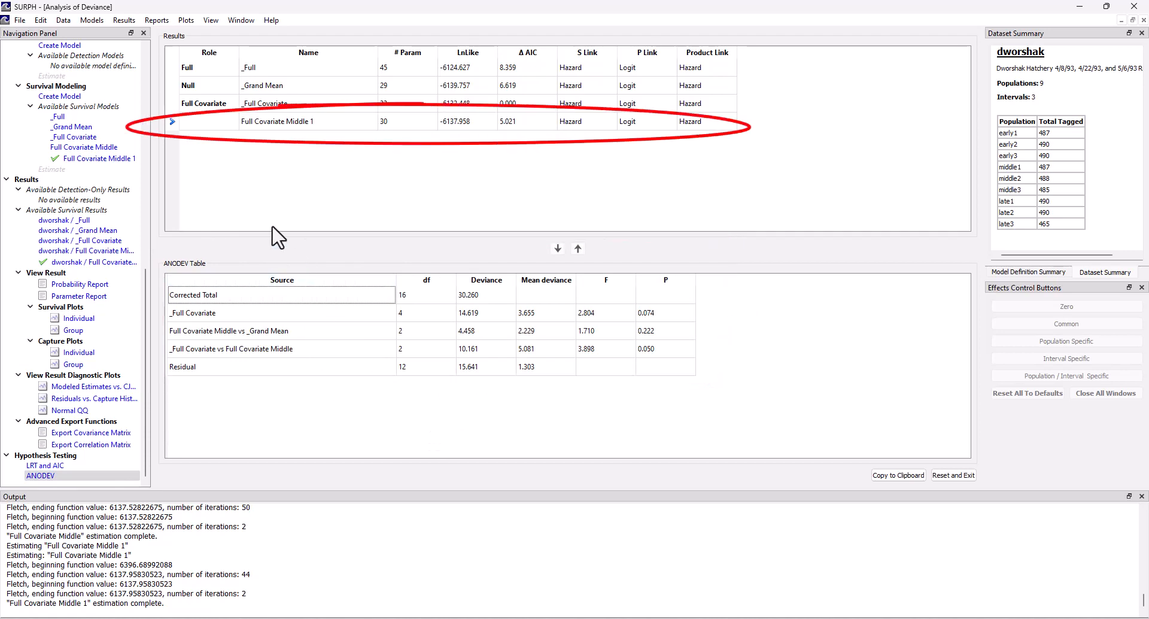
pyautogui.click(558, 248)
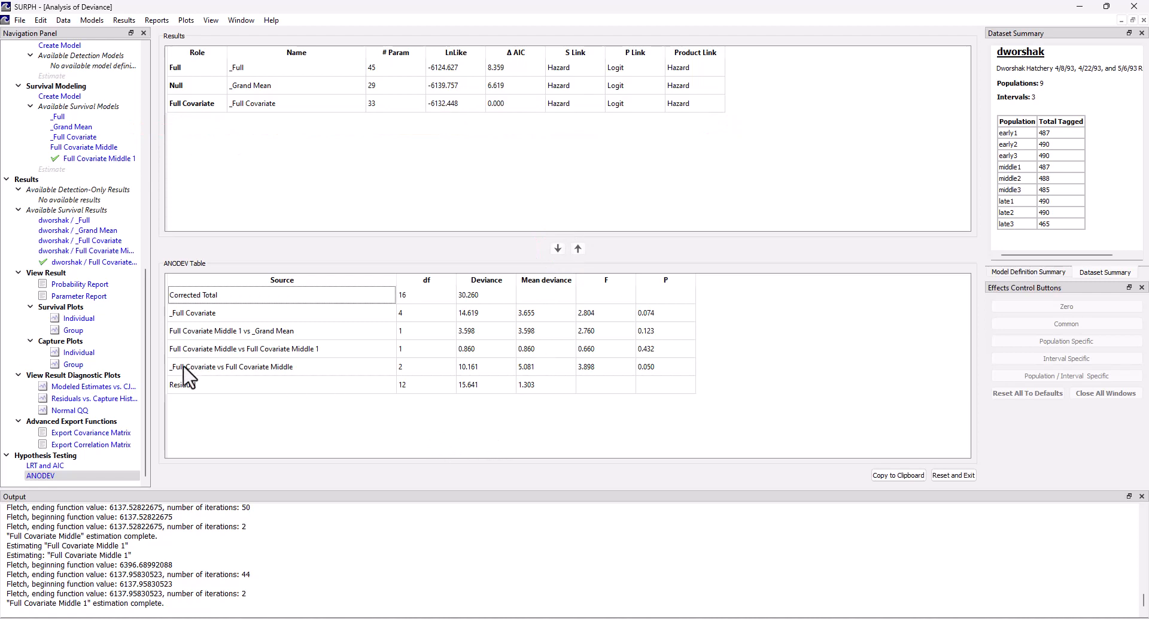
# - Remove the "_Full Covariate vs Full Covariate Middle" comparison from the ANODEV table and select the Full Covariate Middle result
pyautogui.click(287, 366)
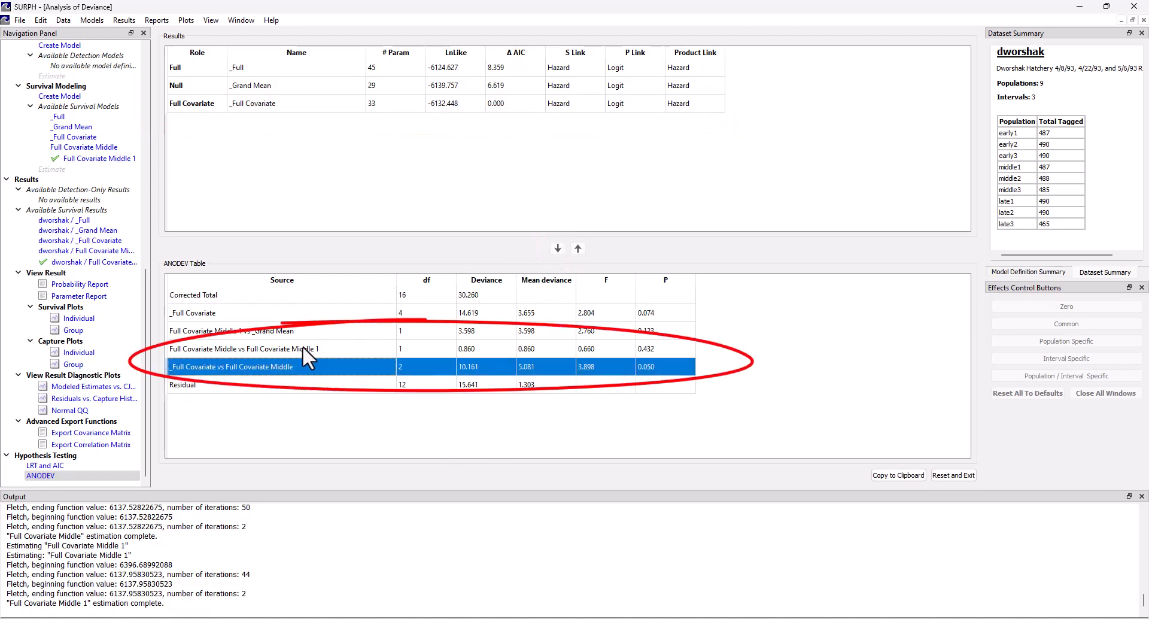
pyautogui.click(578, 249)
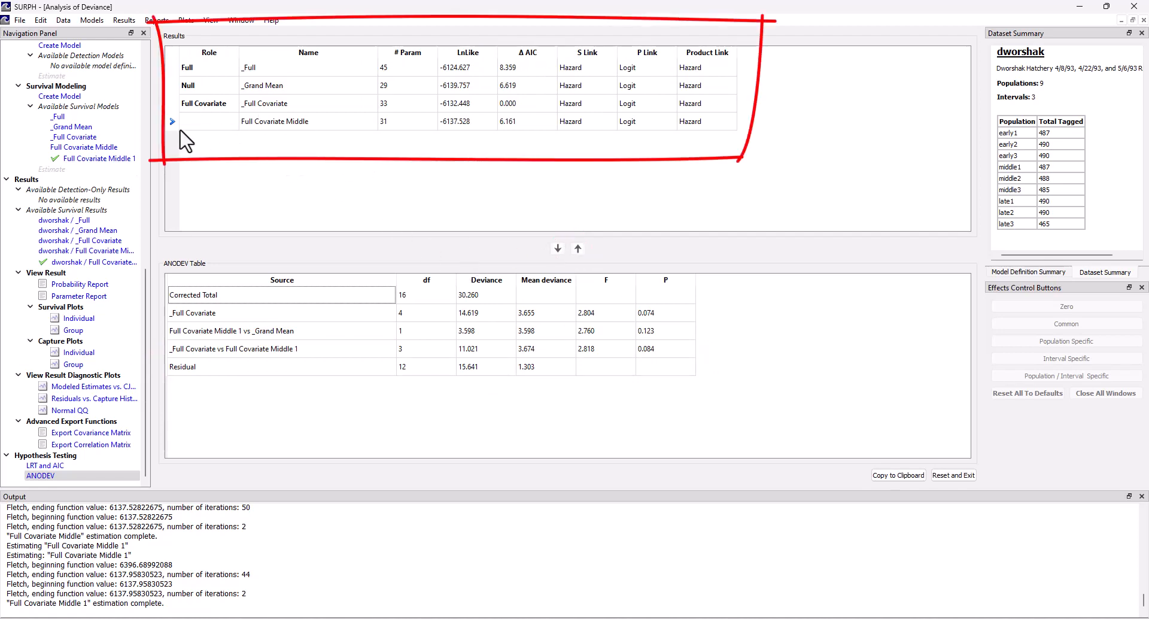
pyautogui.click(174, 120)
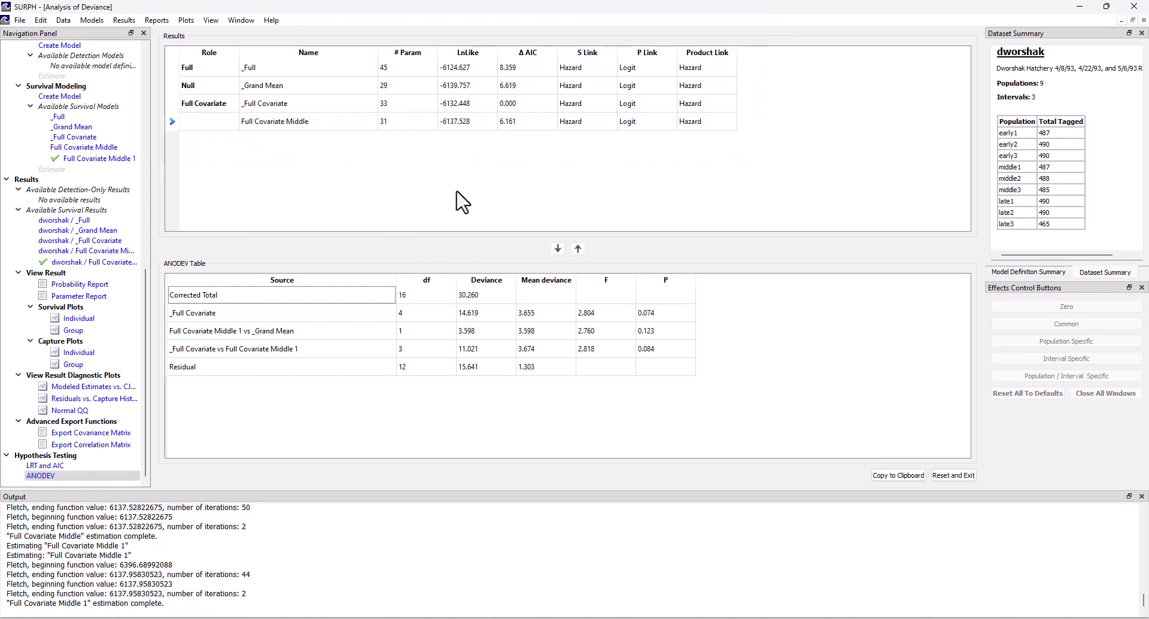
pyautogui.click(175, 122)
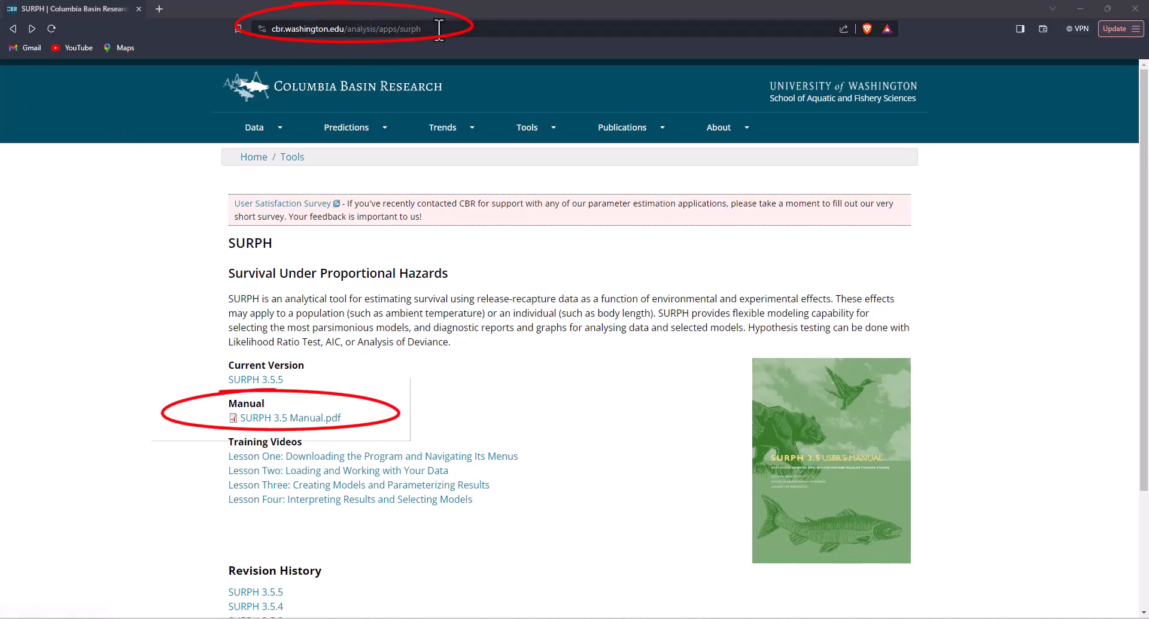
# - Open the SURPH 3.5 manual from the SURPH web page, browse to its table of contents, and return to the page
pyautogui.click(302, 421)
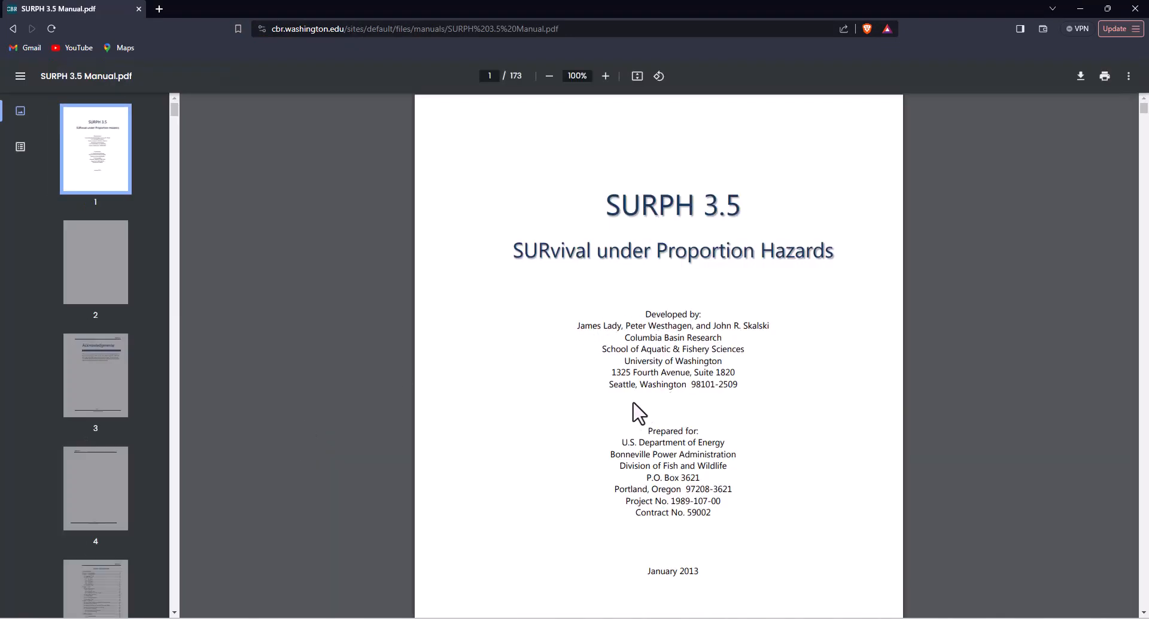
pyautogui.press('Right')
pyautogui.press('Right')
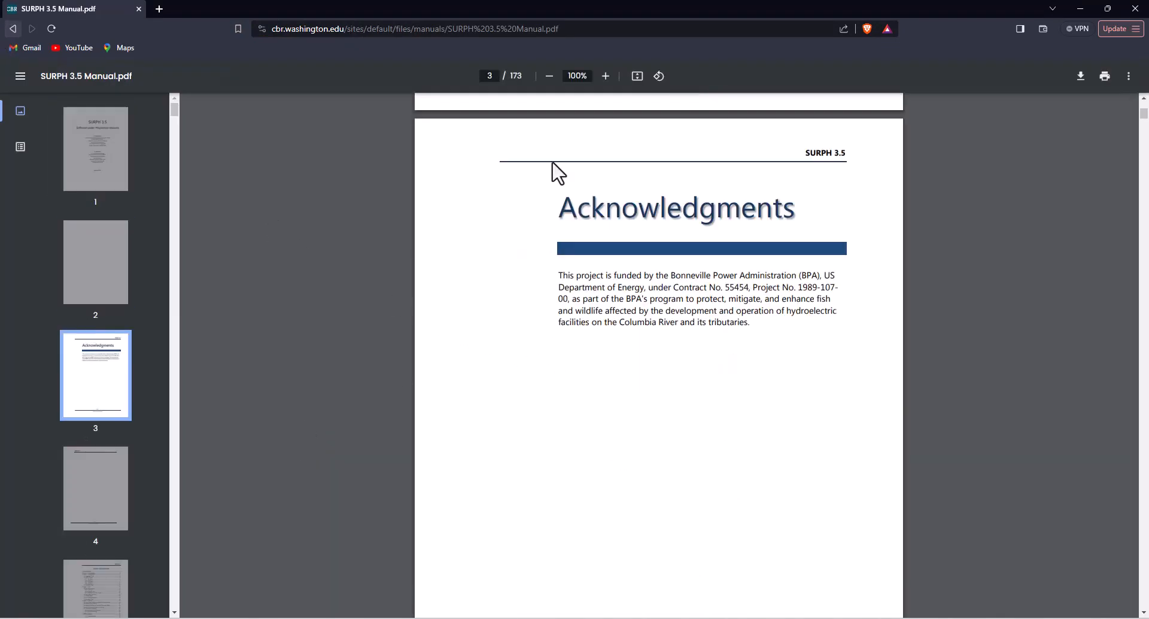
pyautogui.scroll(-5, 556, 172)
pyautogui.scroll(-10, 464, 210)
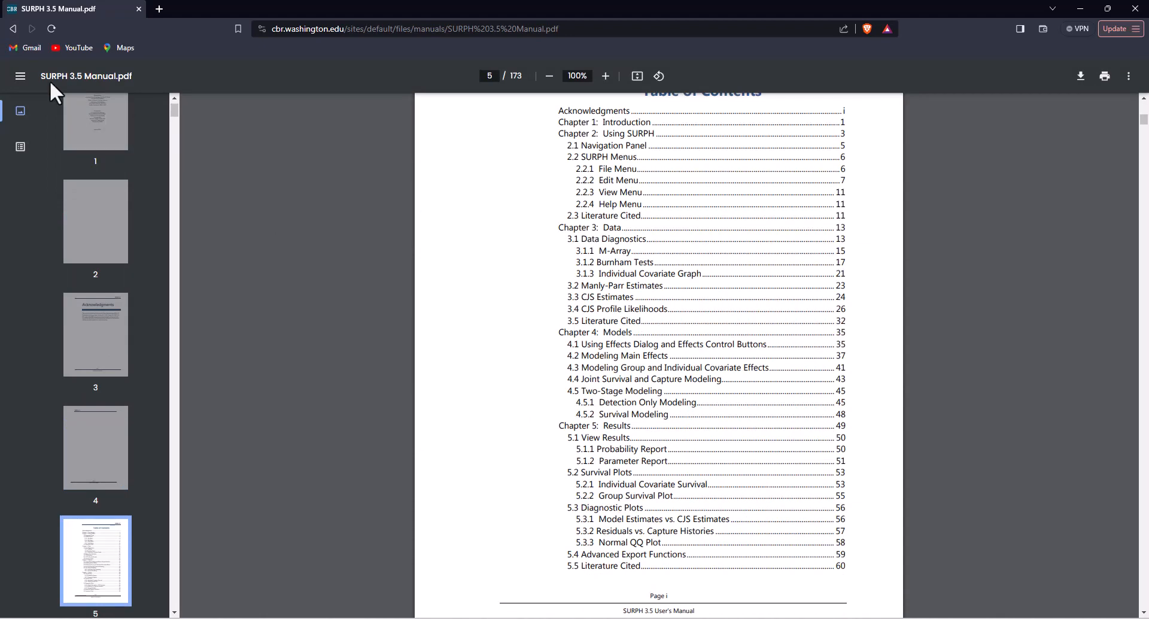
pyautogui.click(13, 29)
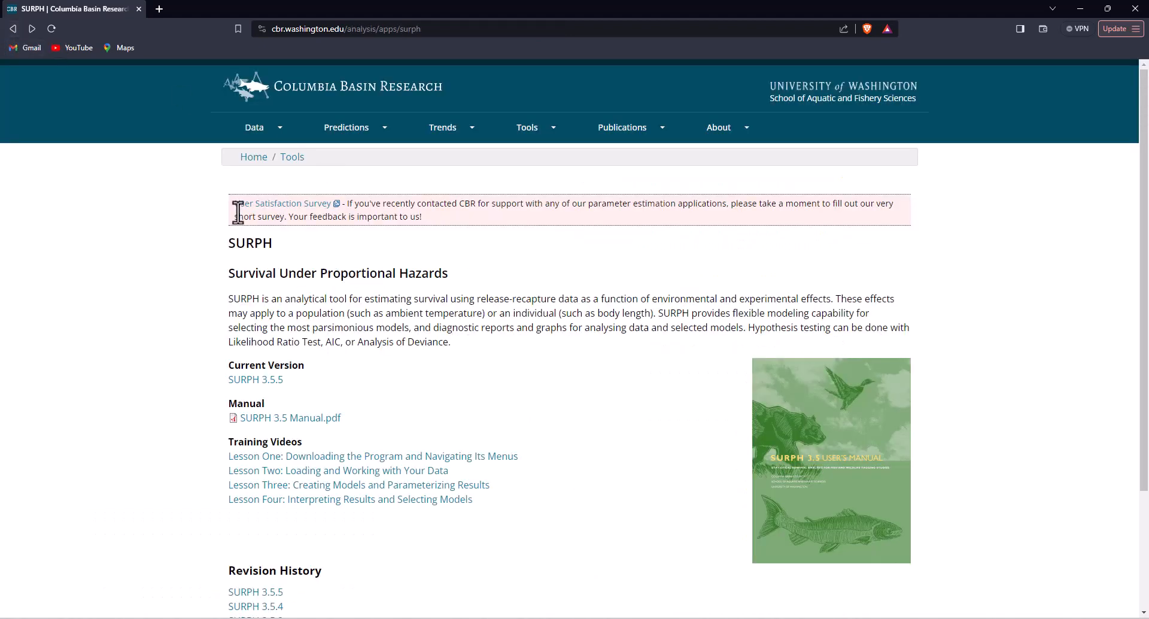
# - Open the User Satisfaction Survey from the SURPH web page and look through its rating questions
pyautogui.click(288, 204)
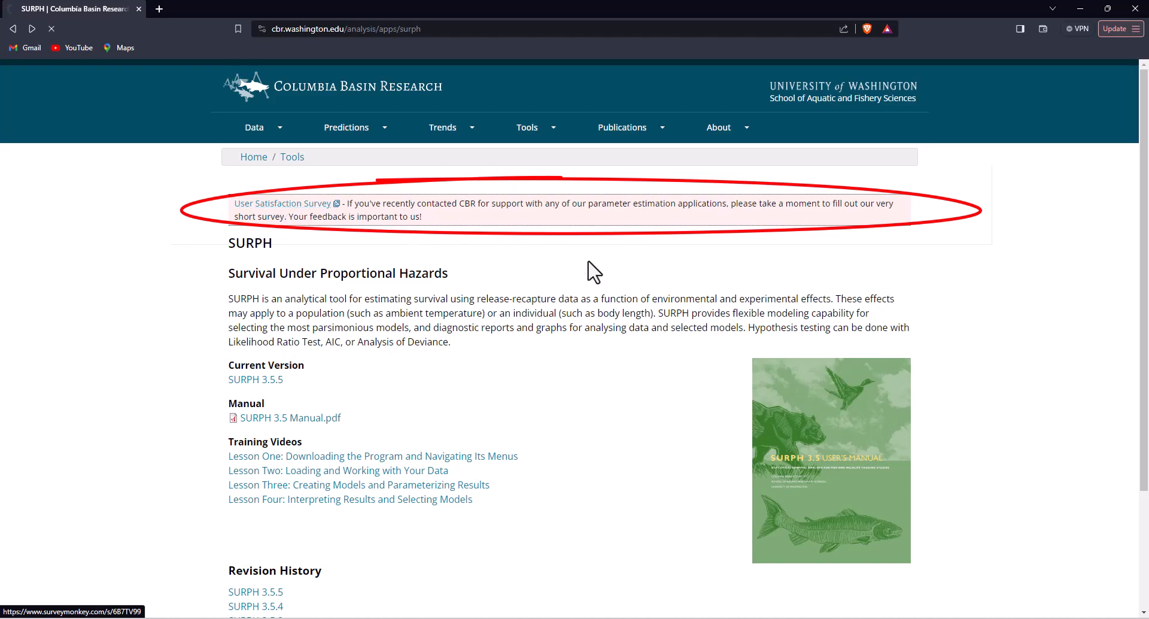
pyautogui.scroll(-13, 641, 300)
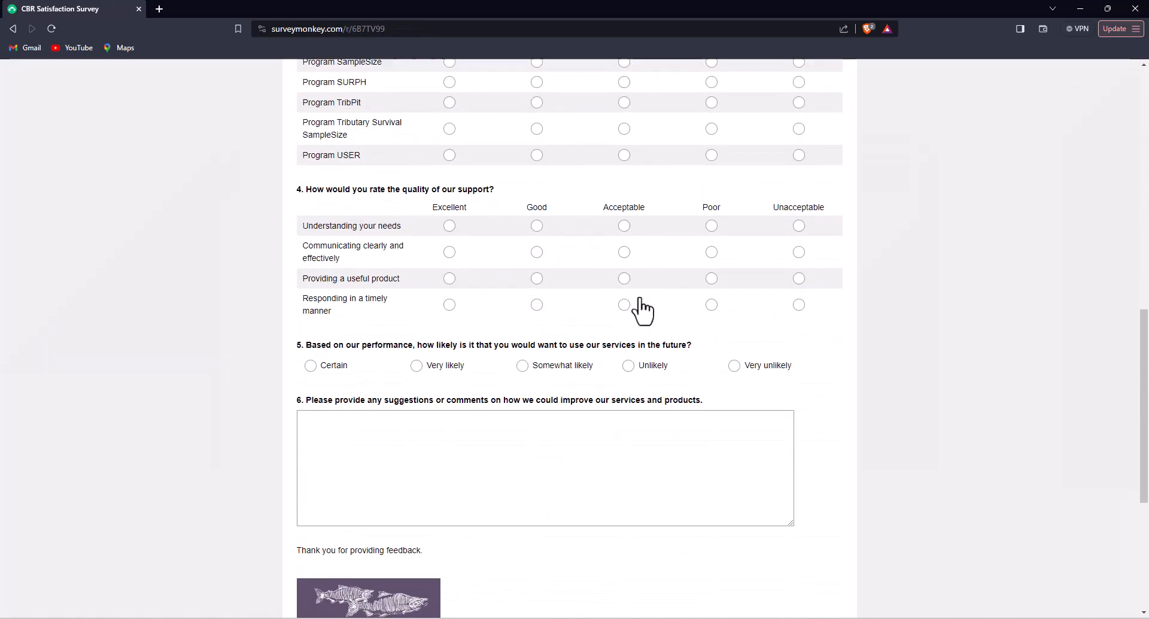
pyautogui.scroll(5, 641, 309)
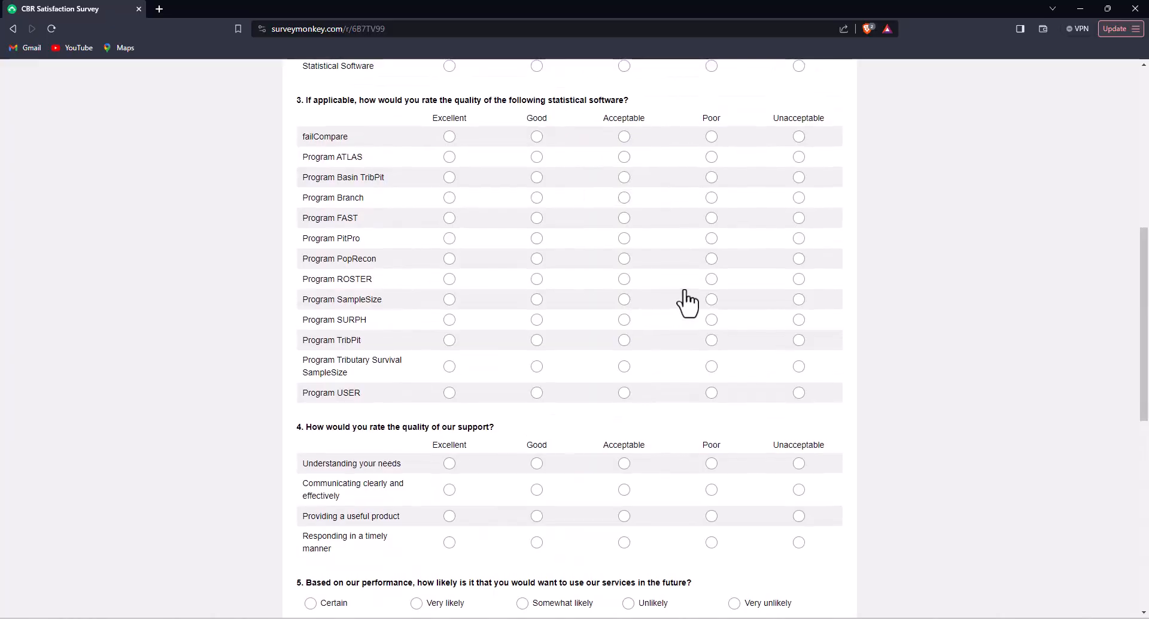